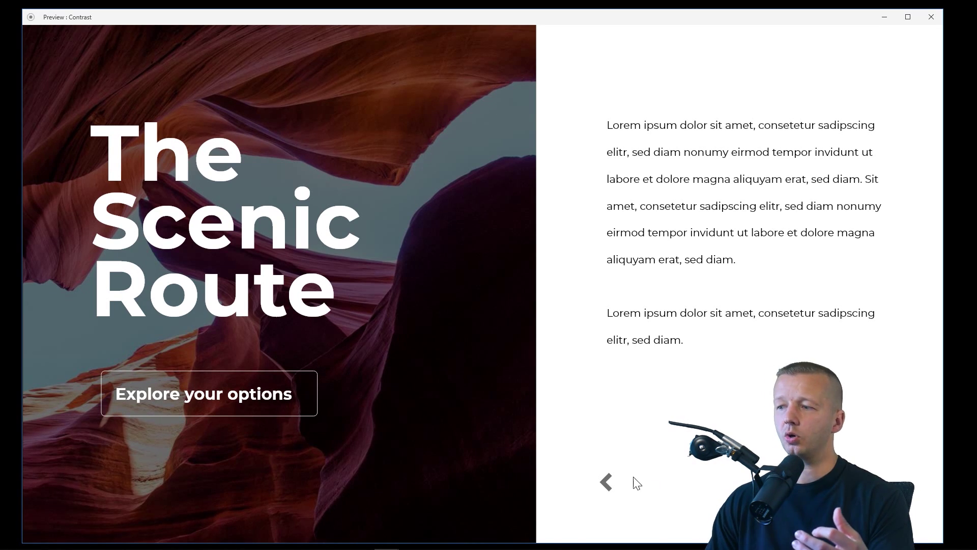
# - Step through the Preview artboards to stop on the pale canyon photo with black headline and button text
pyautogui.click(605, 488)
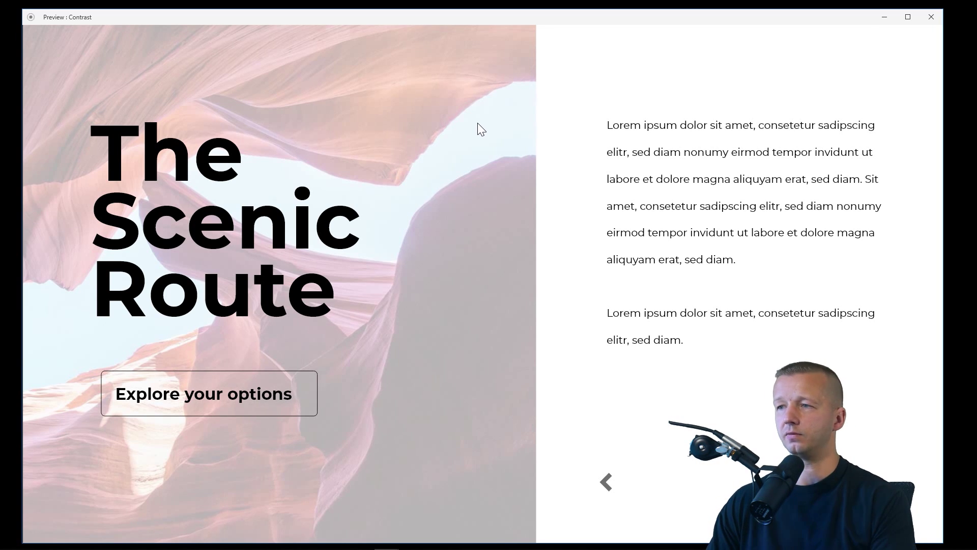
pyautogui.click(606, 483)
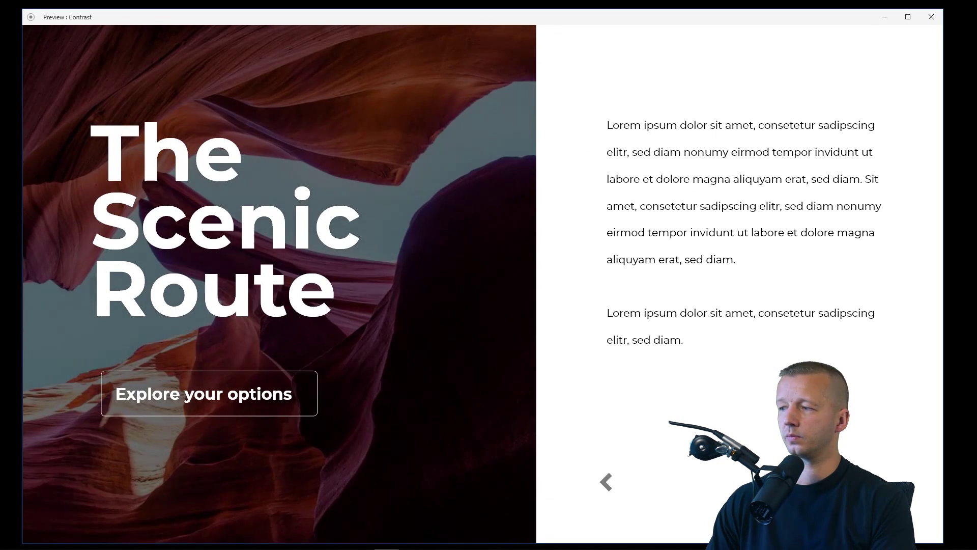
pyautogui.click(607, 482)
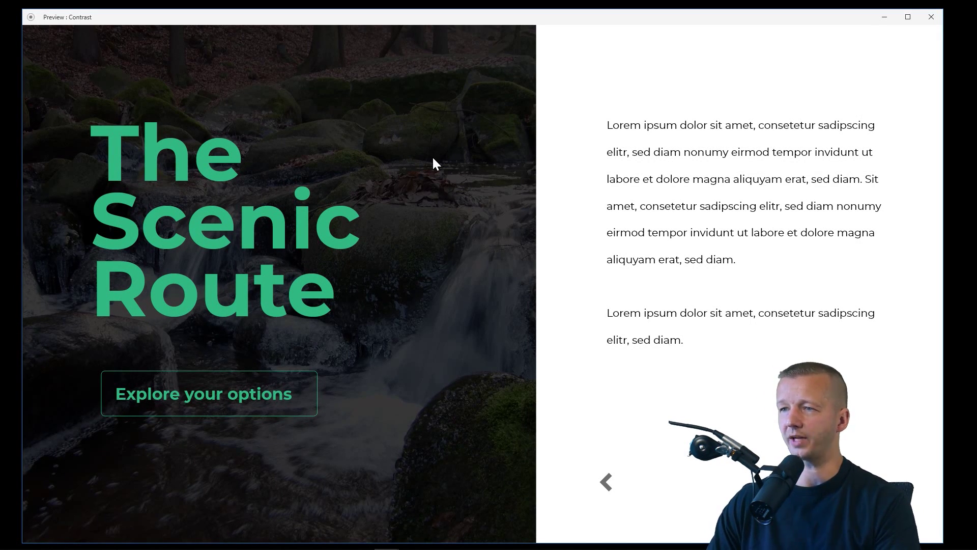
# - Go back one Preview artboard to the narrow canyon panel with the smaller bottom-left Scenic Route headline
pyautogui.click(606, 482)
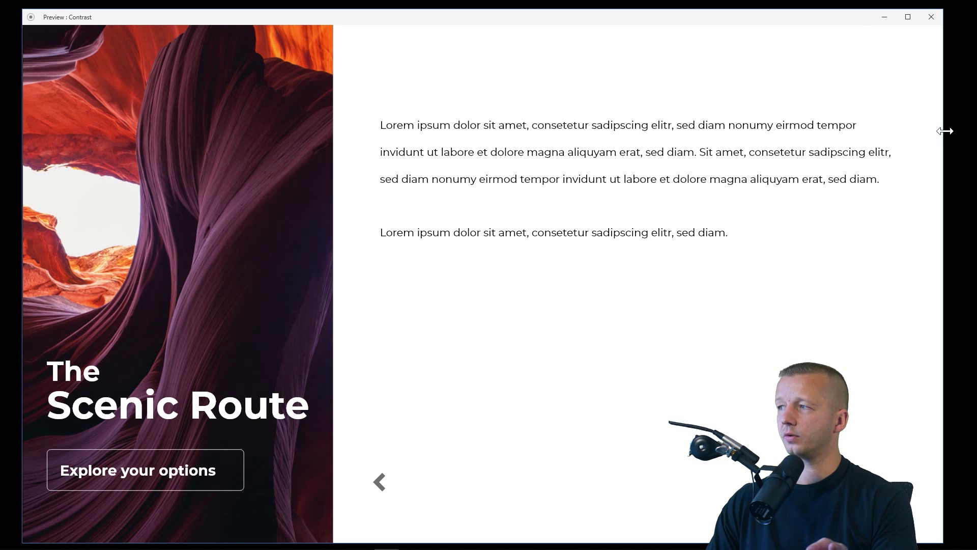
# - Resize the Preview window slightly and advance to the yellow somecompany nav bar with dark links
pyautogui.moveTo(944, 130)
pyautogui.mouseDown()
pyautogui.moveTo(782, 136)
pyautogui.moveTo(945, 132)
pyautogui.mouseUp()
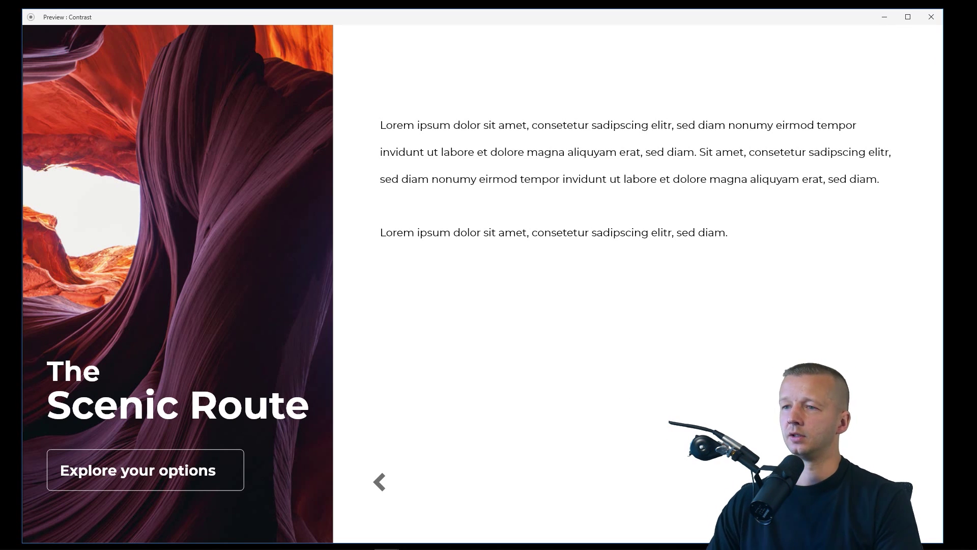
pyautogui.press('Right')
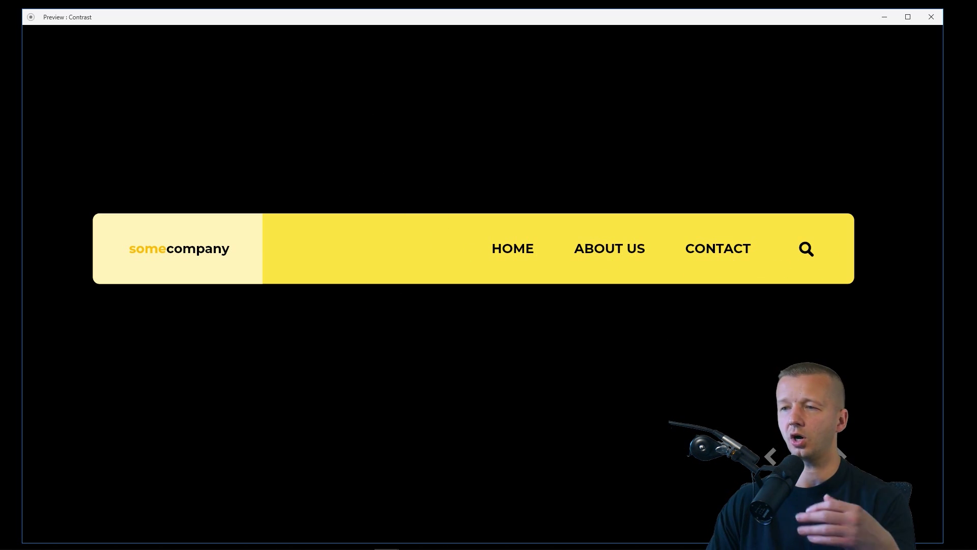
# - Advance Preview to the dark grey somecompany nav bar with white links and a yellow-accented logo
pyautogui.click(841, 455)
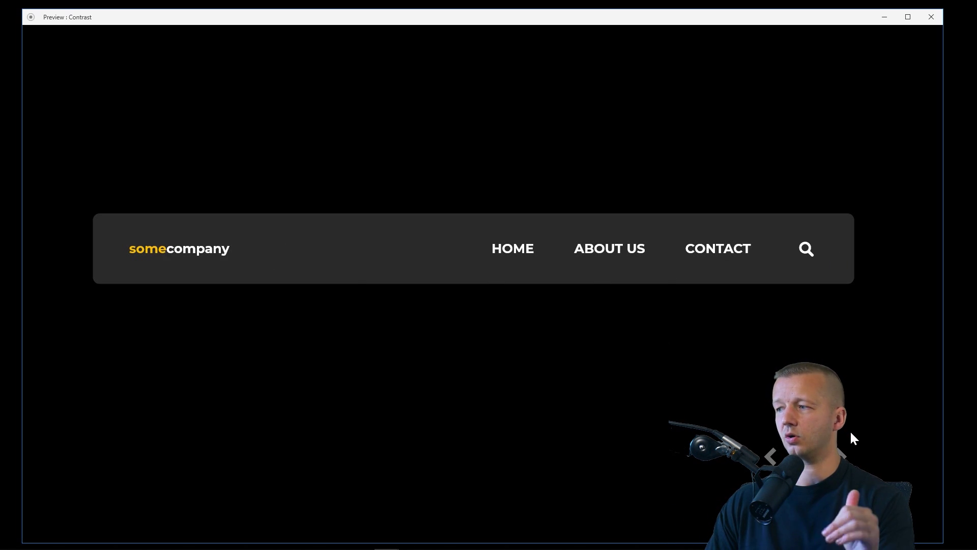
# - Advance Preview to the white somecompany nav bar with black links and a yellow-accented logo
pyautogui.click(843, 454)
# - Show the white nav bar on a light grey background, then close the Preview window
pyautogui.click(842, 454)
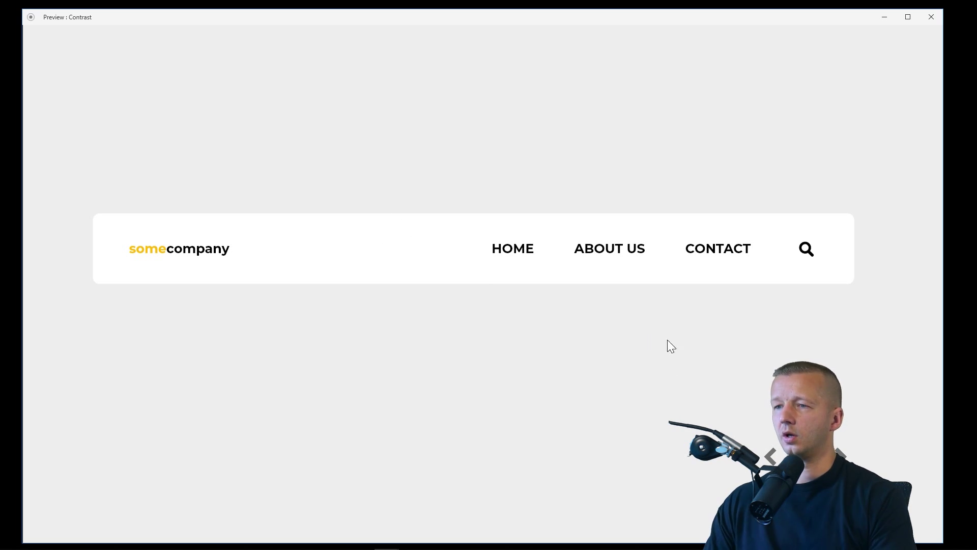
pyautogui.click(931, 17)
# - Bring back the Adobe XD design window and select the canyon image on Web 1920 – 1
pyautogui.click(395, 538)
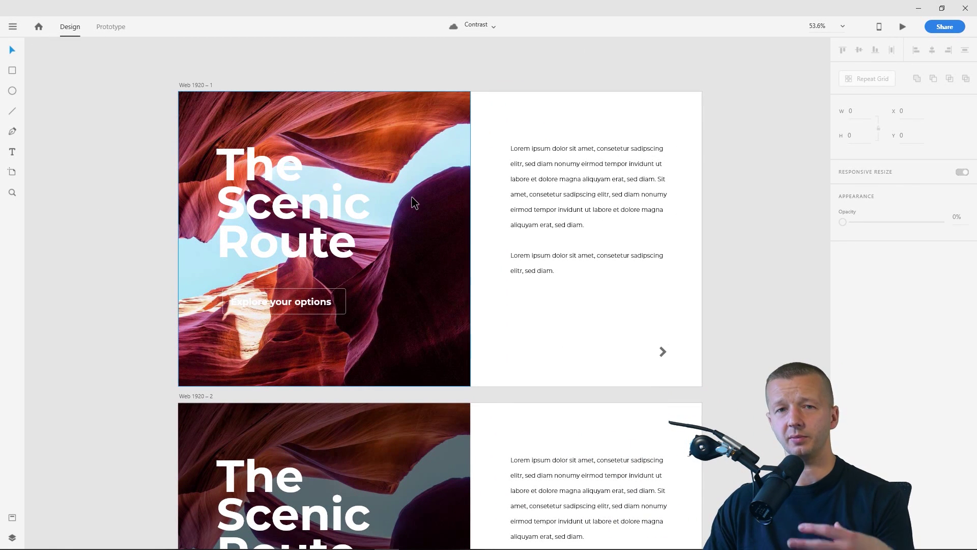
pyautogui.click(415, 212)
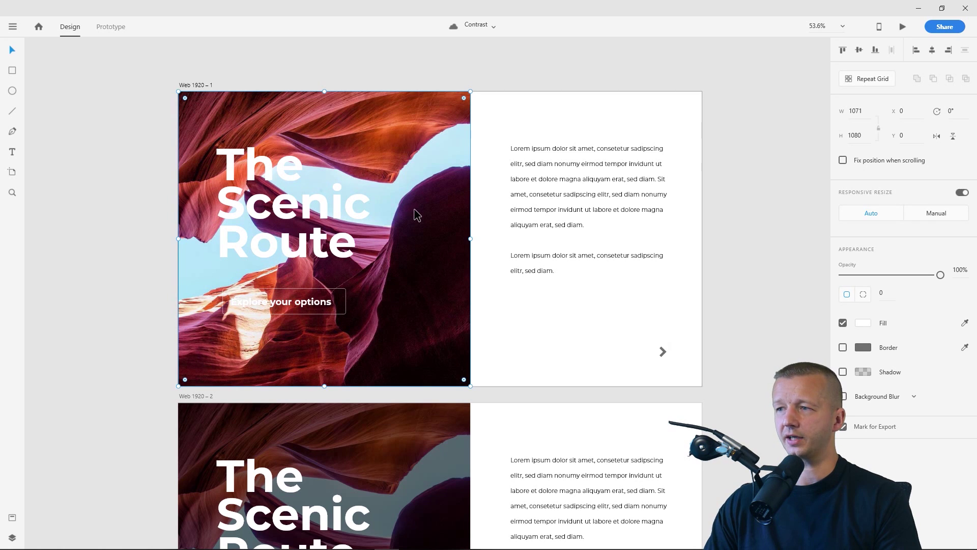
pyautogui.click(757, 227)
# - Zoom and pan across the canvas to survey all artboards, returning to the Scenic Route artboards
pyautogui.scroll(-6, 748, 247)
pyautogui.moveTo(767, 254); pyautogui.dragTo(453, 122)
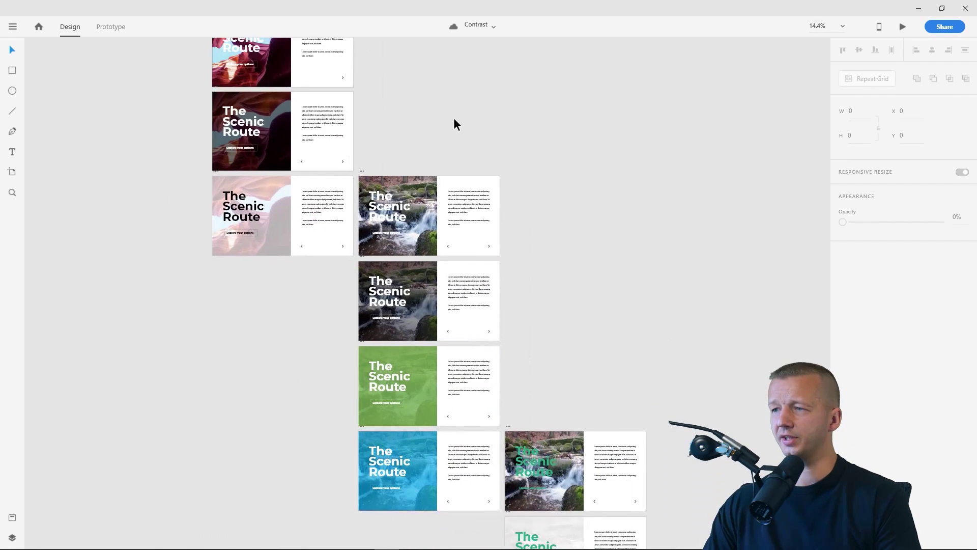
pyautogui.scroll(-5, 515, 153)
pyautogui.scroll(-4, 621, 159)
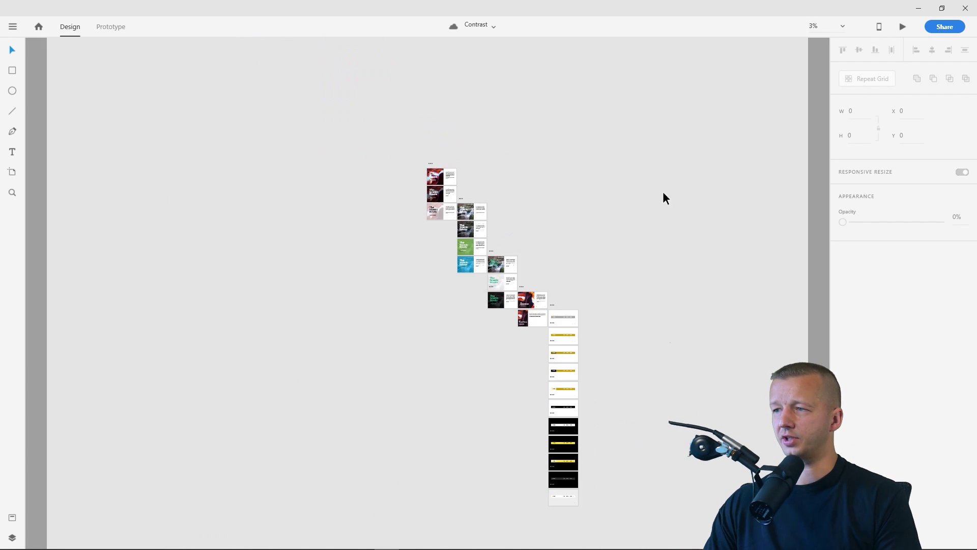
pyautogui.scroll(7, 510, 214)
pyautogui.scroll(3, 362, 138)
pyautogui.moveTo(362, 138); pyautogui.dragTo(606, 212)
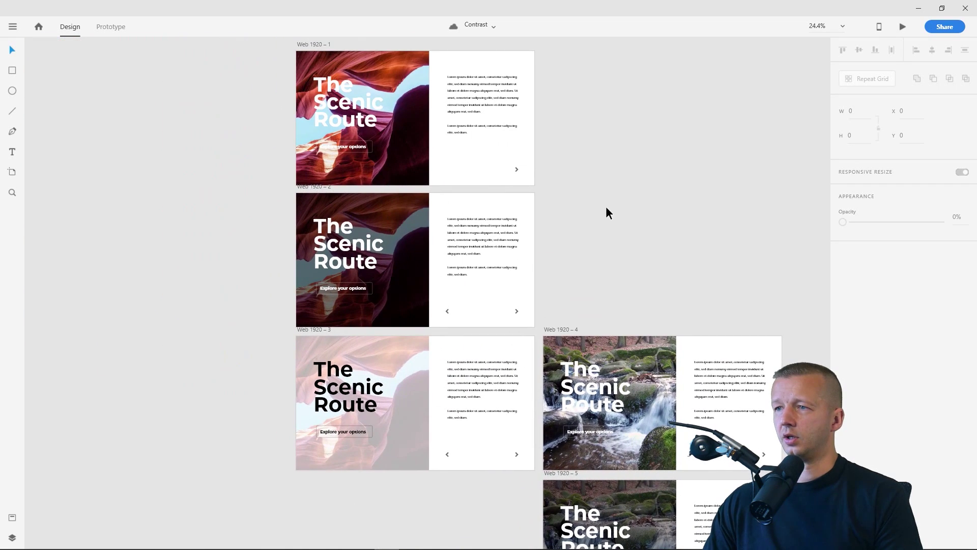
pyautogui.scroll(4, 600, 205)
pyautogui.click(431, 175)
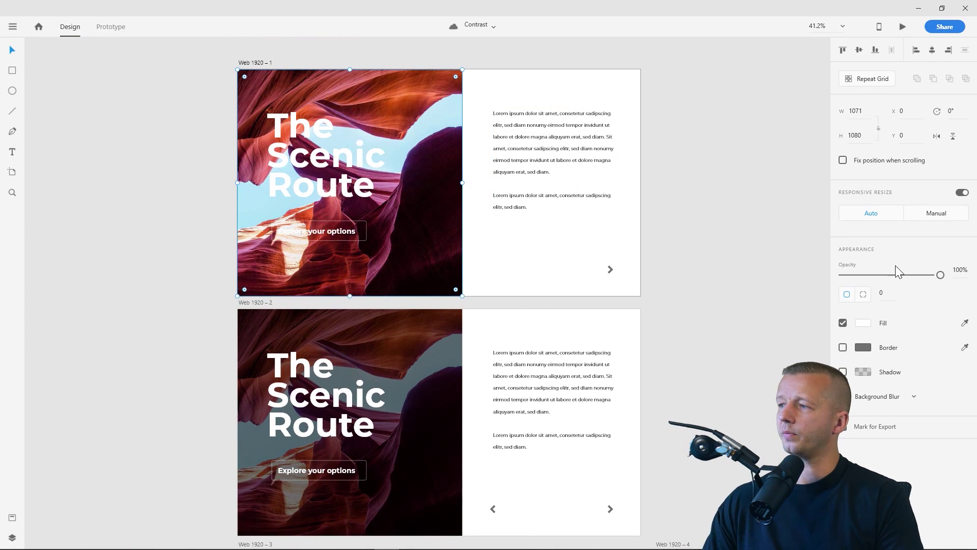
pyautogui.moveTo(939, 278)
pyautogui.mouseDown()
pyautogui.moveTo(925, 277)
pyautogui.moveTo(940, 278)
pyautogui.mouseUp()
pyautogui.click(748, 206)
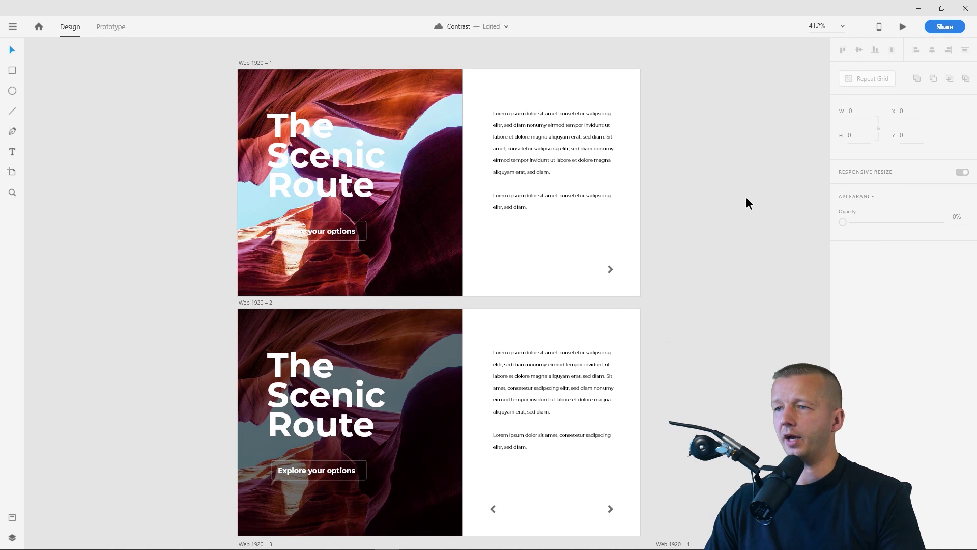
pyautogui.click(333, 199)
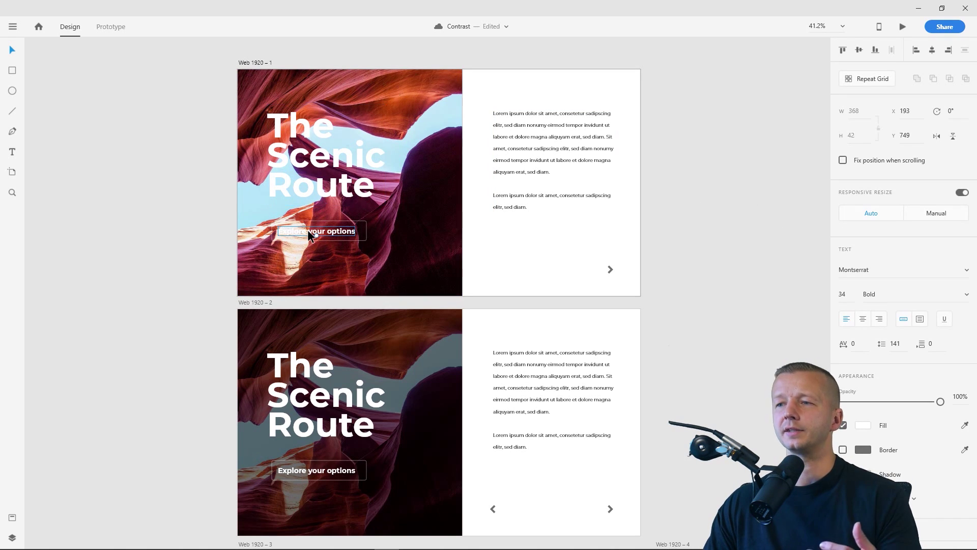
pyautogui.click(259, 242)
pyautogui.scroll(5, 262, 237)
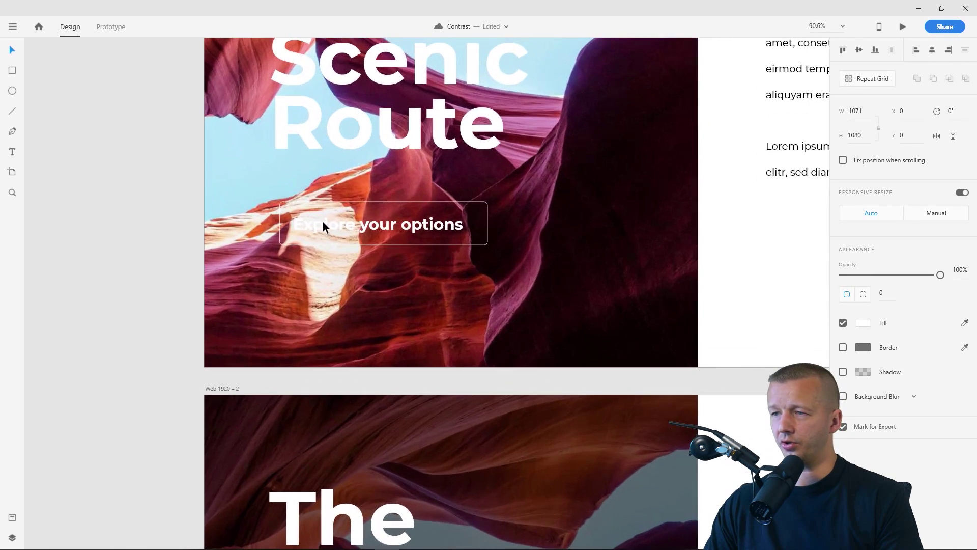
pyautogui.click(138, 218)
pyautogui.scroll(-5, 138, 226)
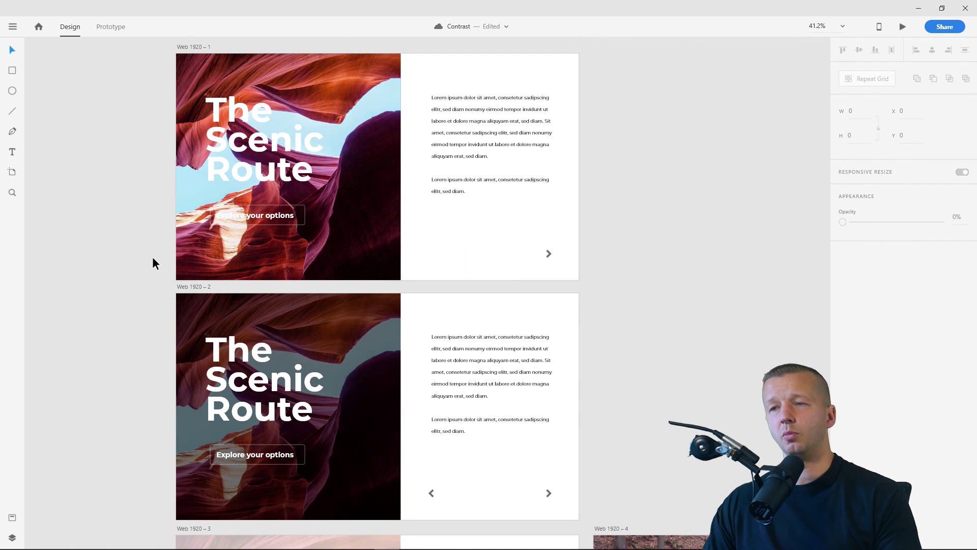
# - Select the Web 1920 – 2 canyon image to confirm its 44% opacity, then select the heading
pyautogui.click(359, 337)
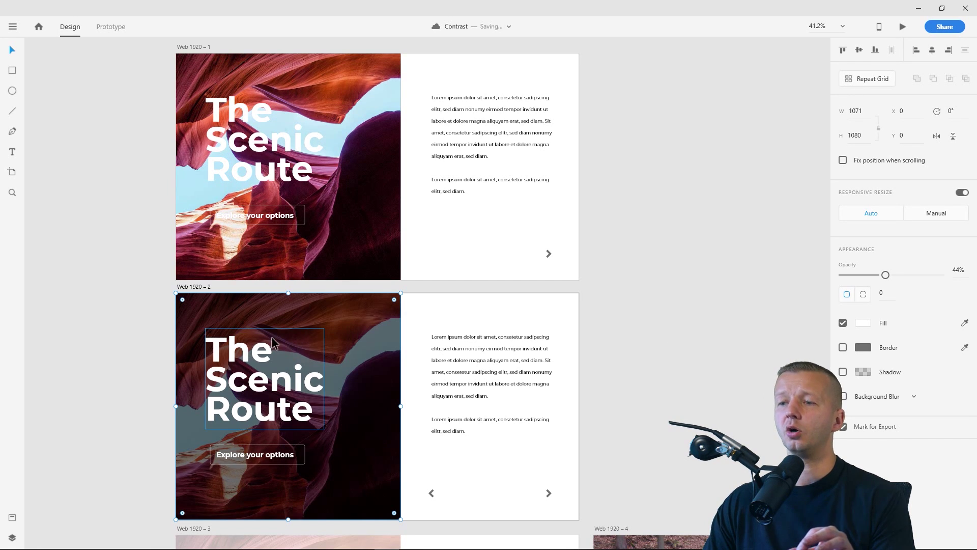
pyautogui.click(249, 367)
pyautogui.click(227, 132)
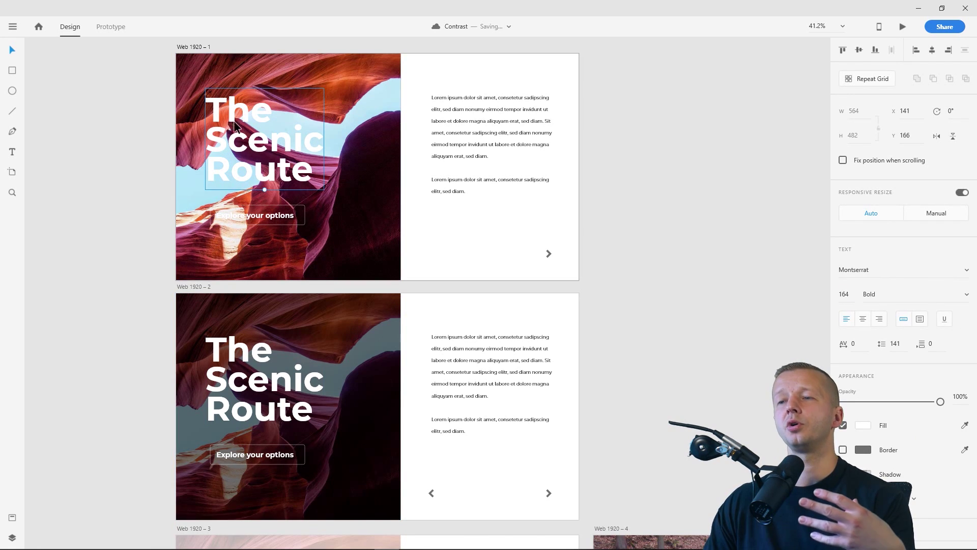
pyautogui.click(254, 216)
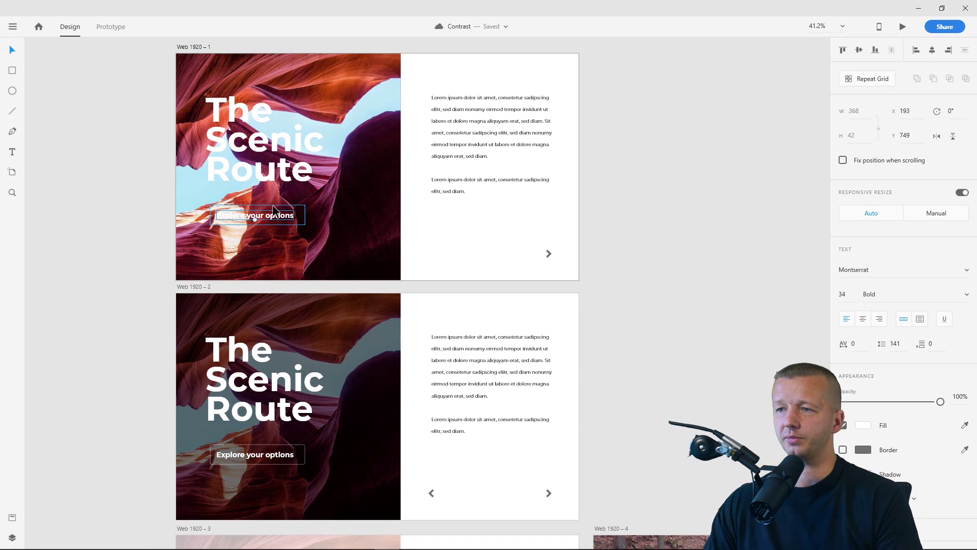
pyautogui.moveTo(273, 211); pyautogui.dragTo(346, 211)
pyautogui.press('Escape')
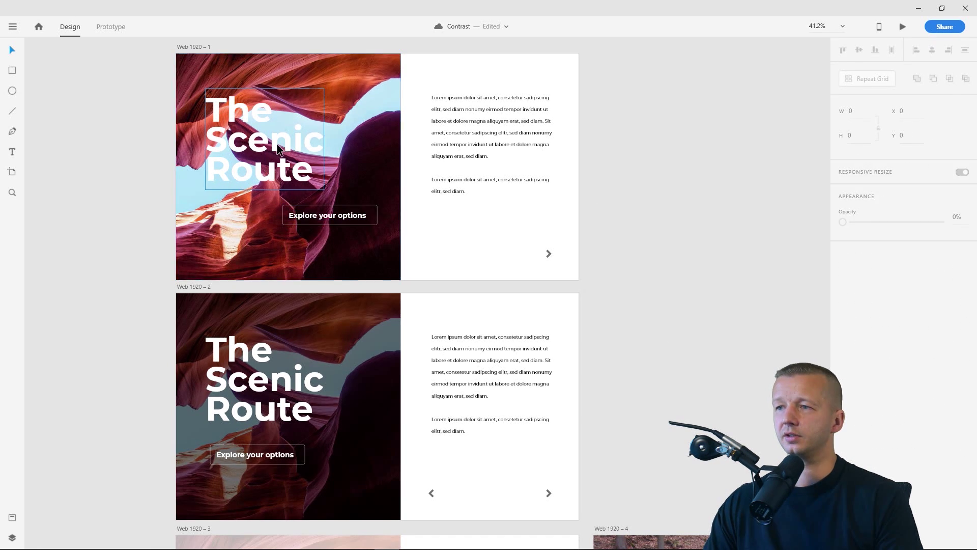
pyautogui.moveTo(277, 149); pyautogui.dragTo(342, 179)
pyautogui.click(879, 319)
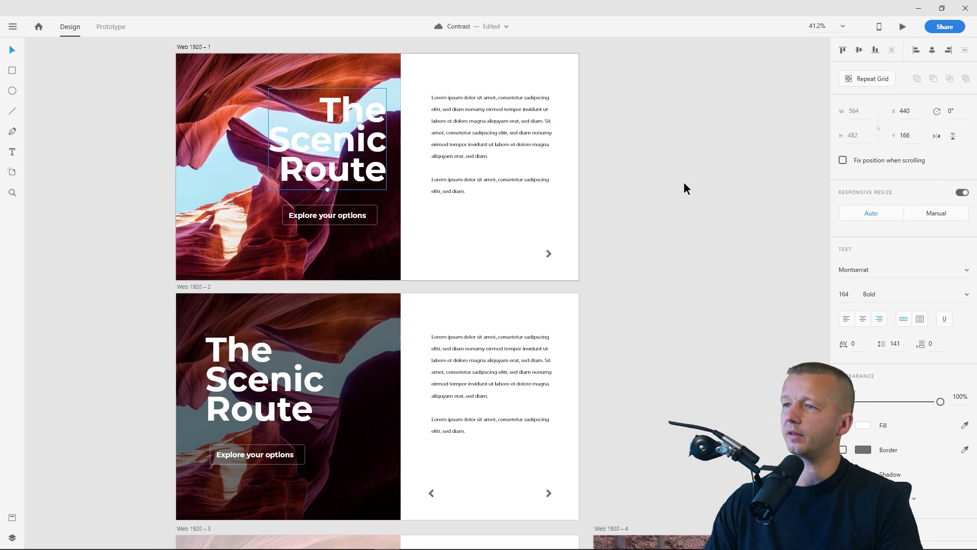
pyautogui.click(684, 183)
pyautogui.click(326, 143)
pyautogui.moveTo(326, 143); pyautogui.dragTo(320, 142)
pyautogui.click(717, 166)
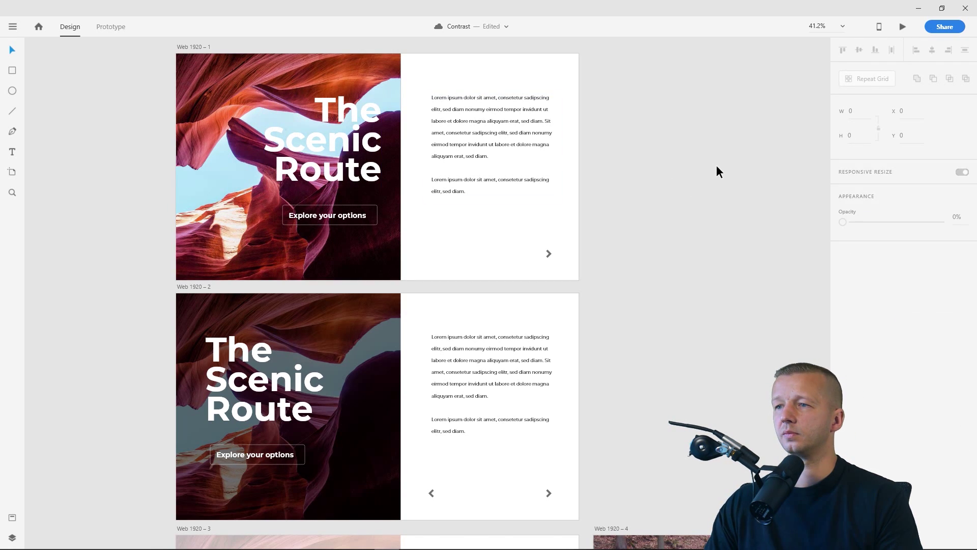
pyautogui.hotkey('ctrl', 'z')
pyautogui.hotkey('ctrl', 'z')
pyautogui.hotkey('ctrl', 'z')
pyautogui.hotkey('ctrl', 'z')
pyautogui.hotkey('ctrl', 'z')
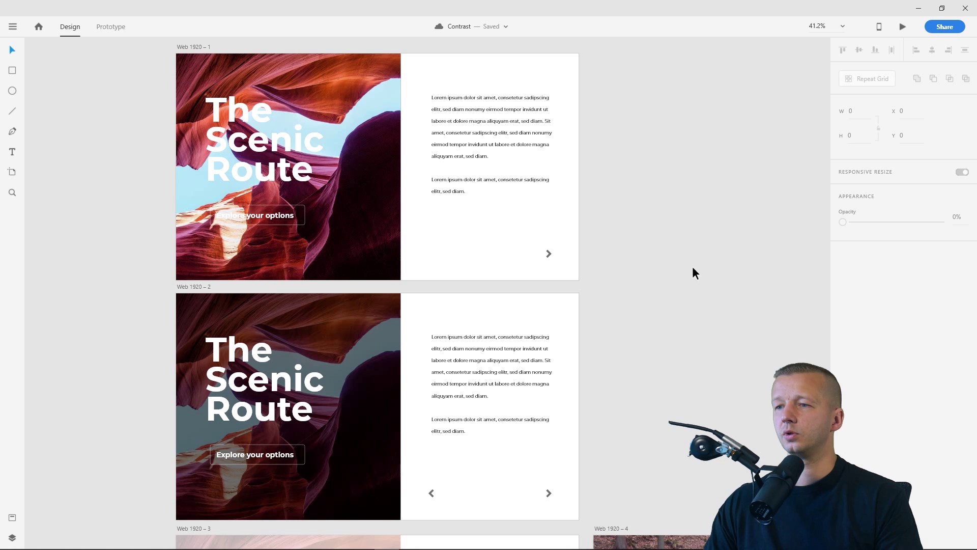
pyautogui.scroll(-3, 677, 285)
pyautogui.scroll(-3, 662, 229)
pyautogui.scroll(5, 500, 228)
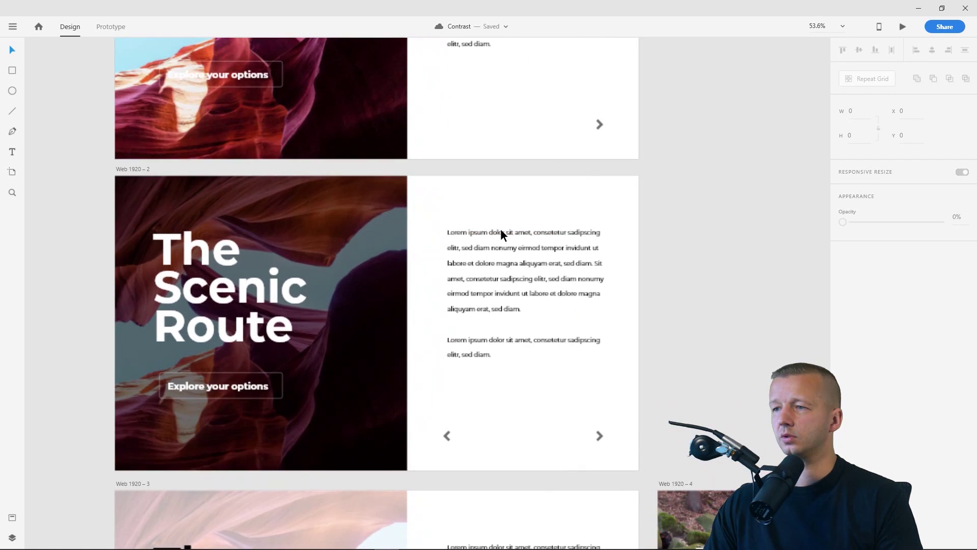
pyautogui.click(290, 212)
pyautogui.doubleClick(320, 223)
pyautogui.moveTo(321, 224); pyautogui.dragTo(332, 267)
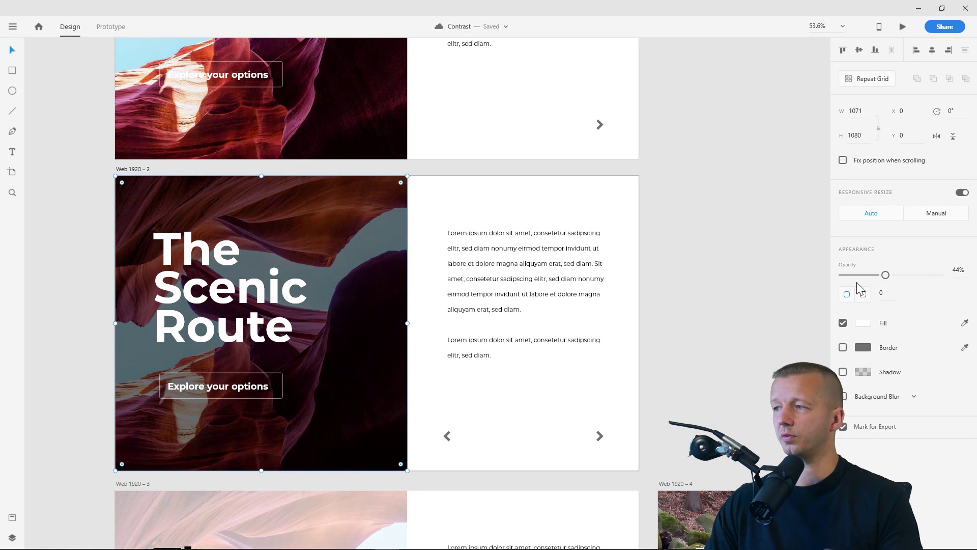
pyautogui.moveTo(885, 275)
pyautogui.mouseDown()
pyautogui.moveTo(962, 275)
pyautogui.moveTo(887, 277)
pyautogui.mouseUp()
pyautogui.click(684, 284)
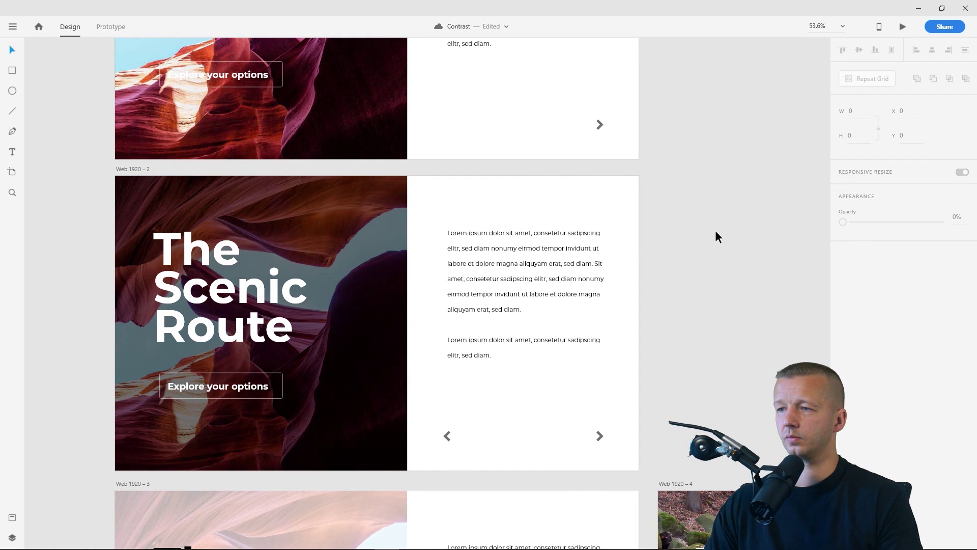
pyautogui.scroll(-3, 715, 238)
pyautogui.scroll(3, 408, 223)
pyautogui.click(342, 241)
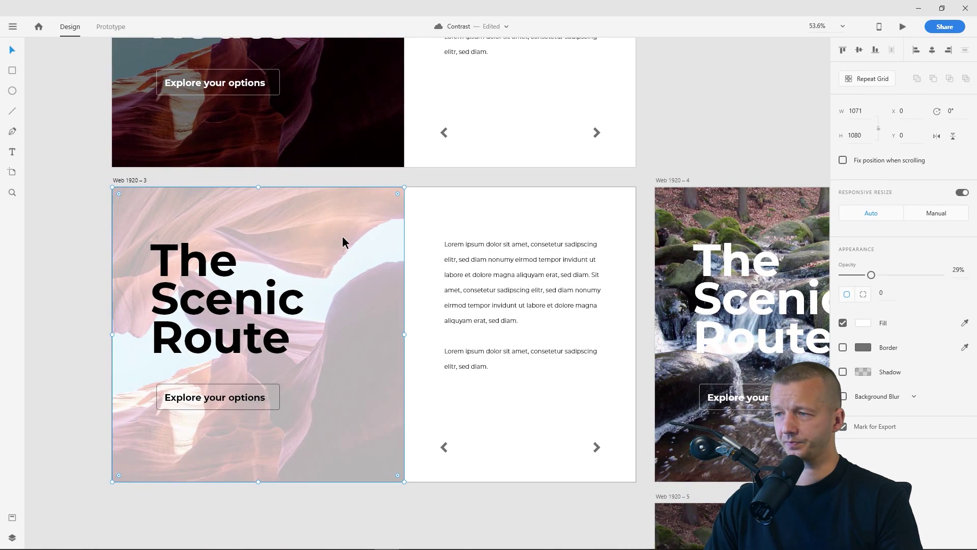
pyautogui.moveTo(334, 224)
pyautogui.mouseDown()
pyautogui.moveTo(332, 250)
pyautogui.moveTo(342, 226)
pyautogui.mouseUp()
pyautogui.click(336, 200)
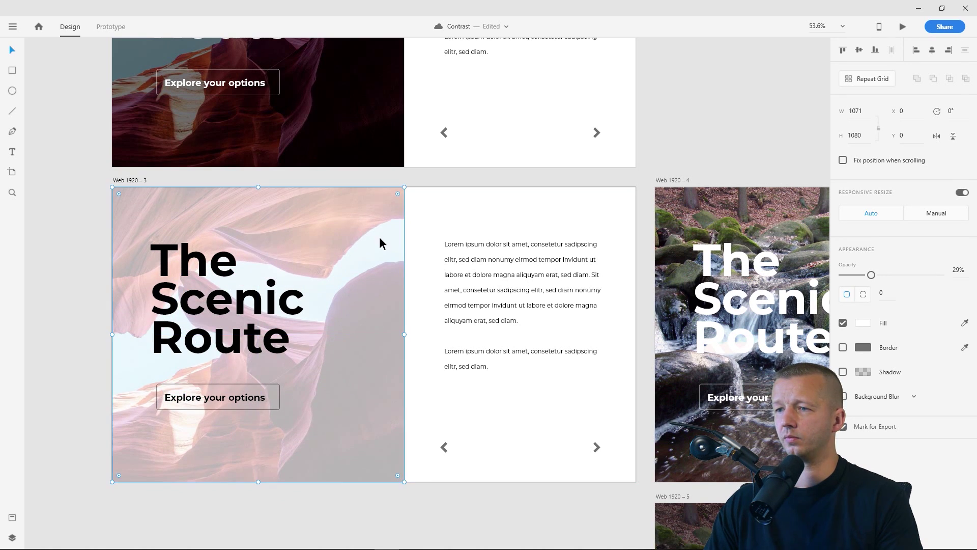
pyautogui.click(258, 296)
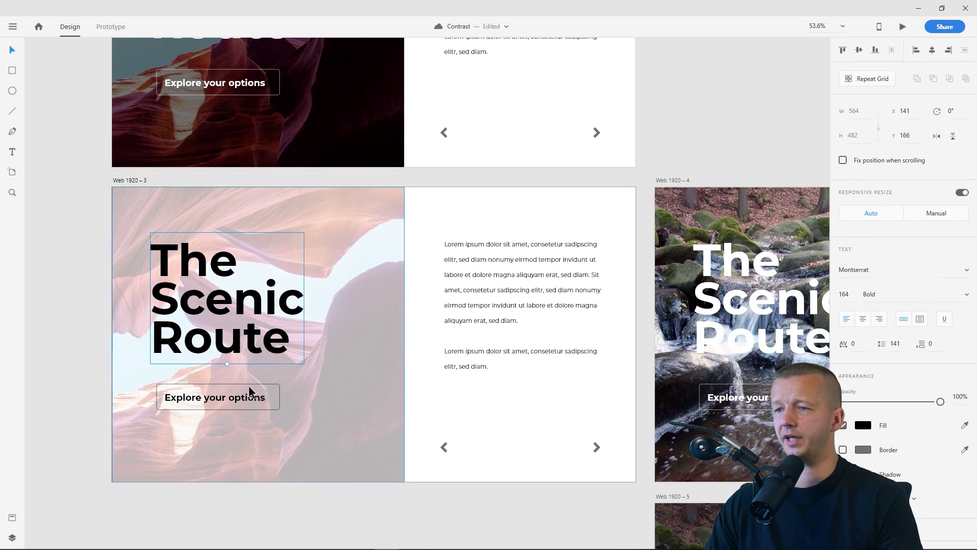
pyautogui.click(275, 502)
pyautogui.click(222, 341)
pyautogui.click(81, 264)
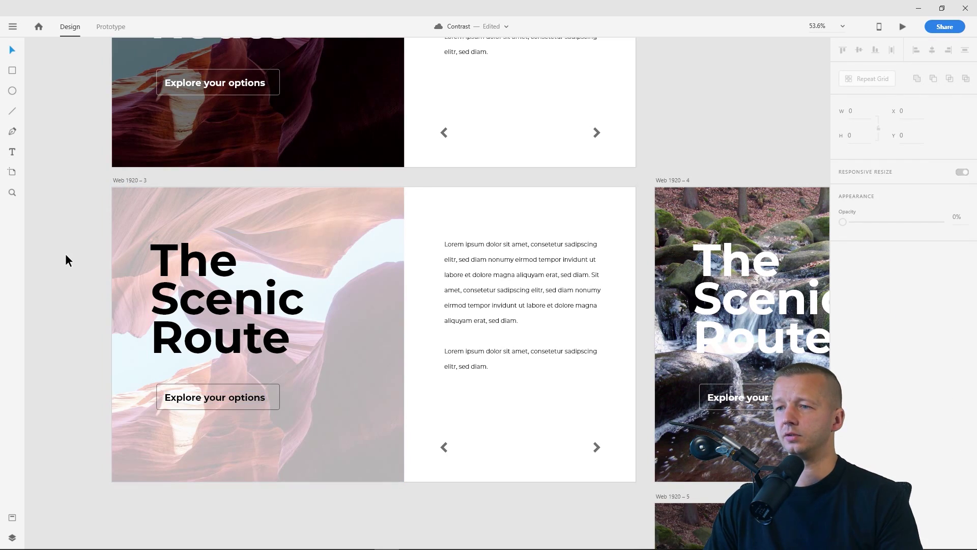
pyautogui.scroll(-5, 65, 254)
pyautogui.click(149, 277)
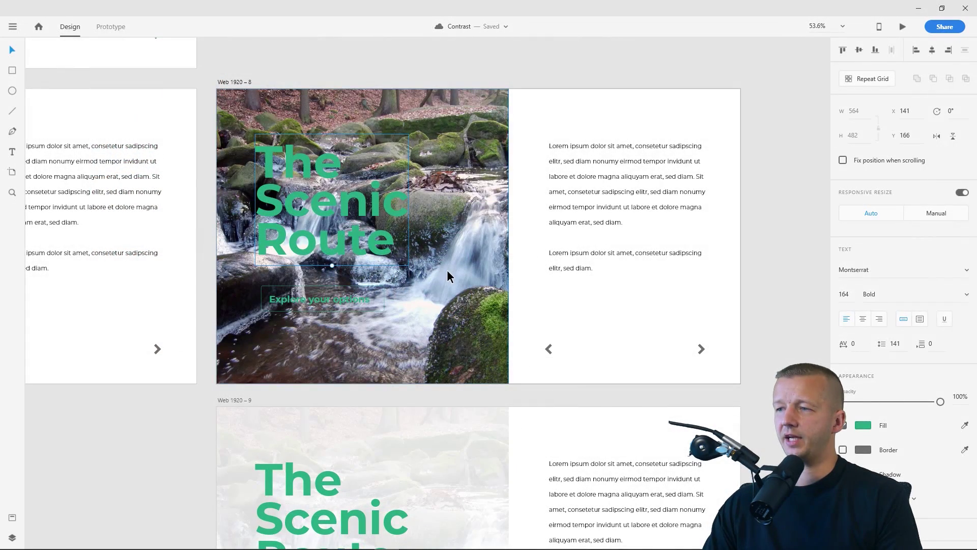
pyautogui.click(447, 270)
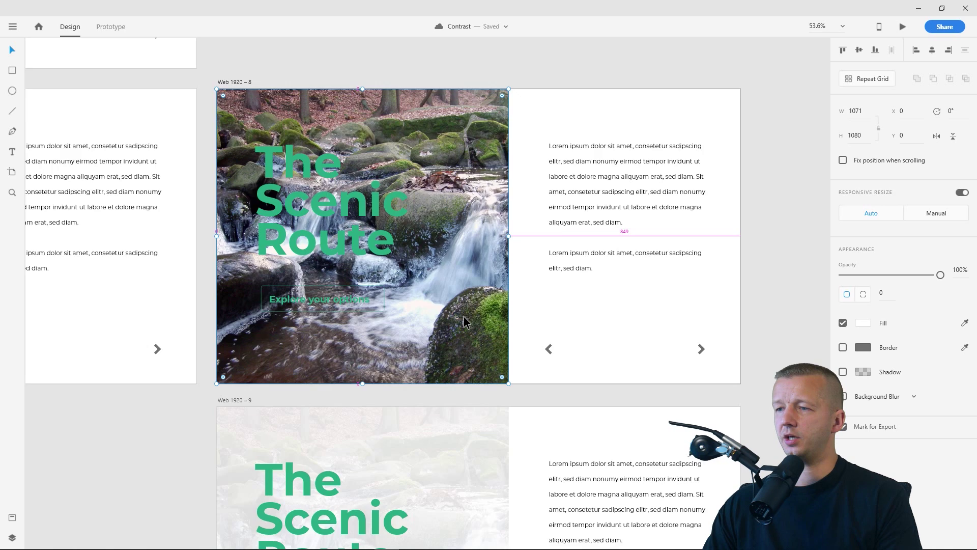
pyautogui.scroll(-8, 463, 316)
pyautogui.moveTo(628, 343); pyautogui.dragTo(557, 256)
pyautogui.scroll(-4, 550, 254)
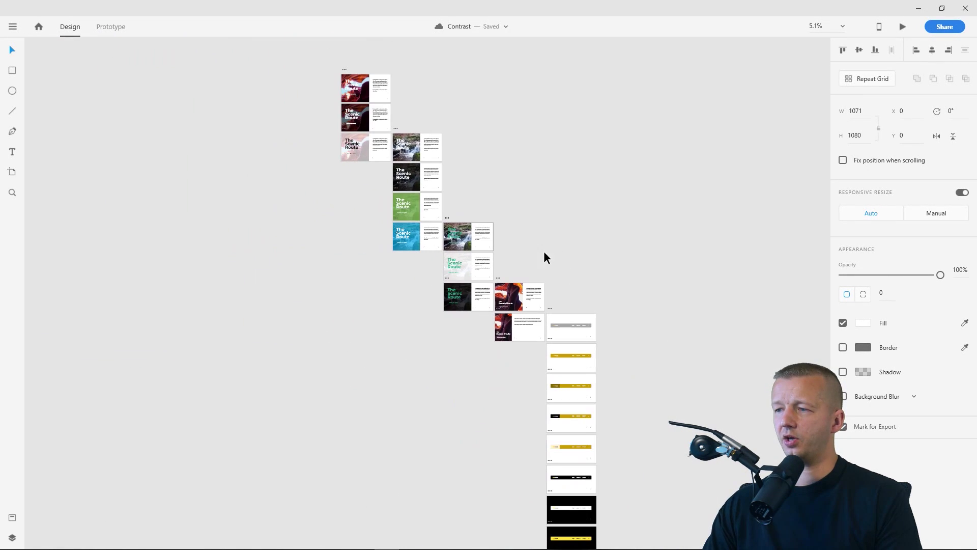
pyautogui.click(591, 219)
pyautogui.moveTo(452, 102); pyautogui.dragTo(528, 194)
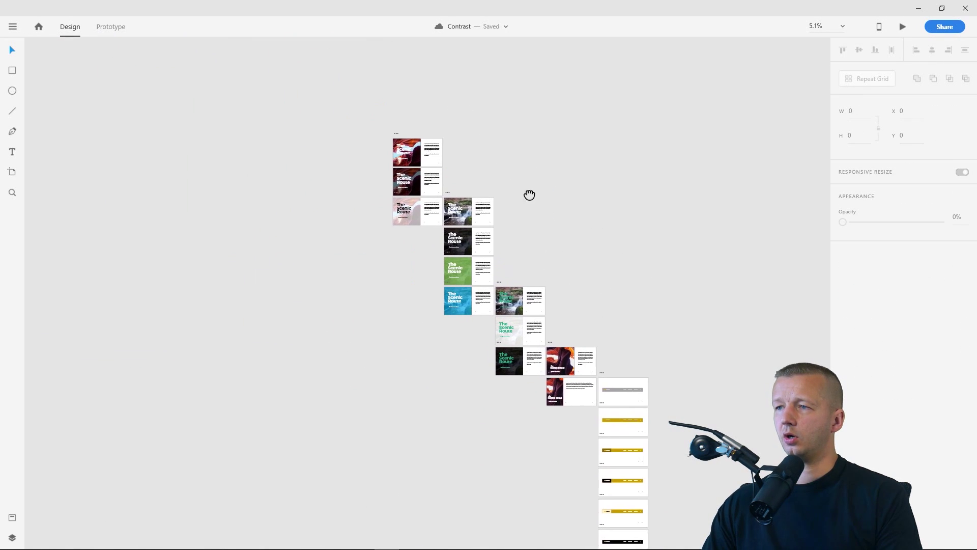
pyautogui.scroll(4, 508, 213)
pyautogui.scroll(5, 515, 212)
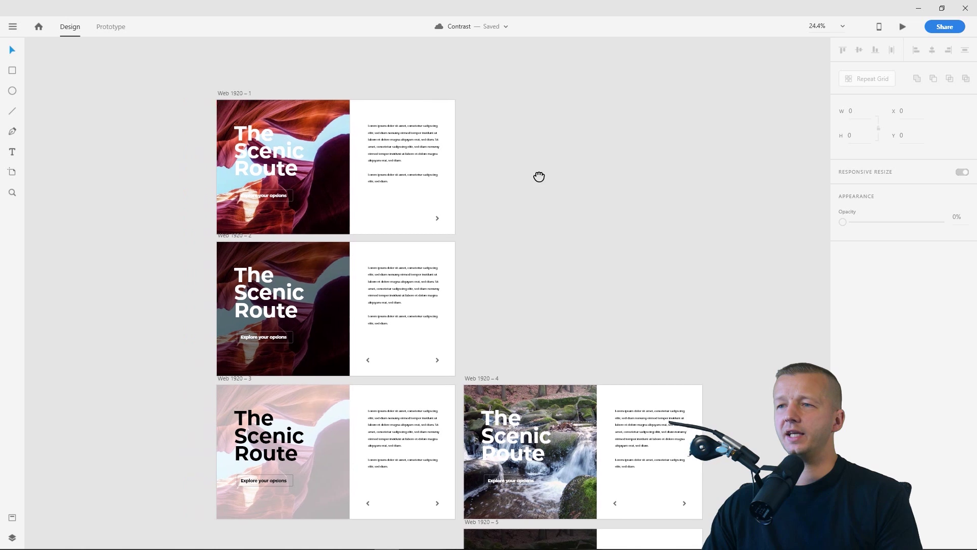
pyautogui.moveTo(533, 171); pyautogui.dragTo(603, 197)
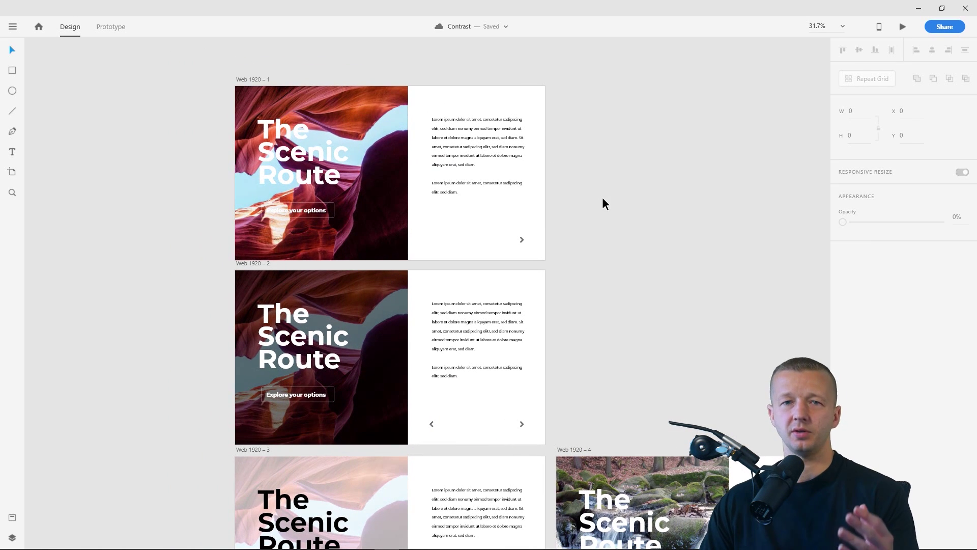
pyautogui.scroll(3, 412, 193)
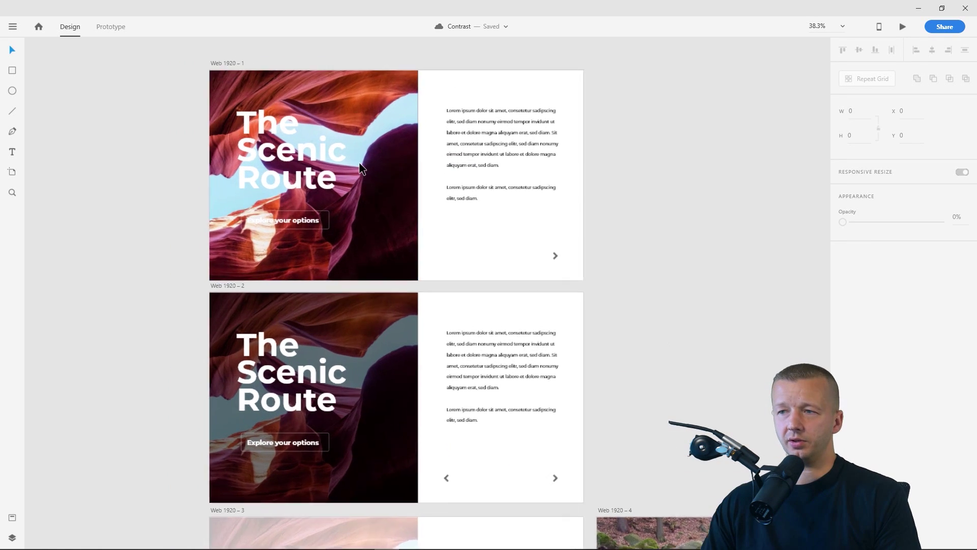
pyautogui.moveTo(329, 137); pyautogui.dragTo(407, 221)
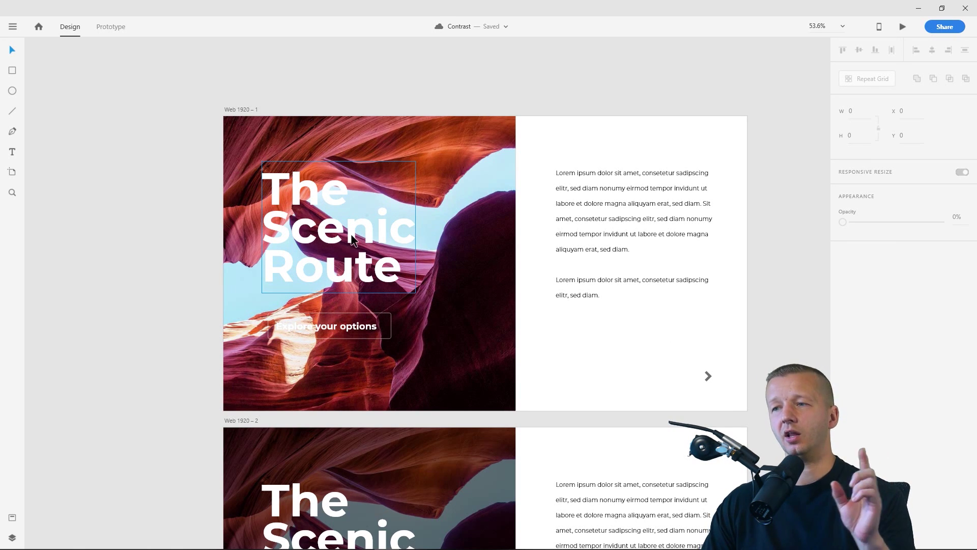
# - Nudge The Scenic Route title a few pixels right on Web 1920 – 1, then check the Explore your options text
pyautogui.moveTo(352, 236); pyautogui.dragTo(353, 234)
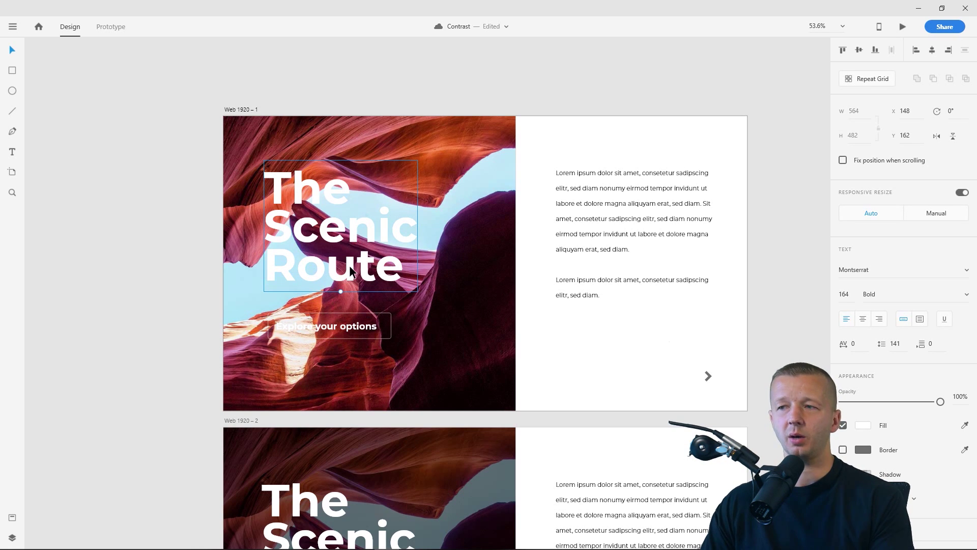
pyautogui.click(316, 327)
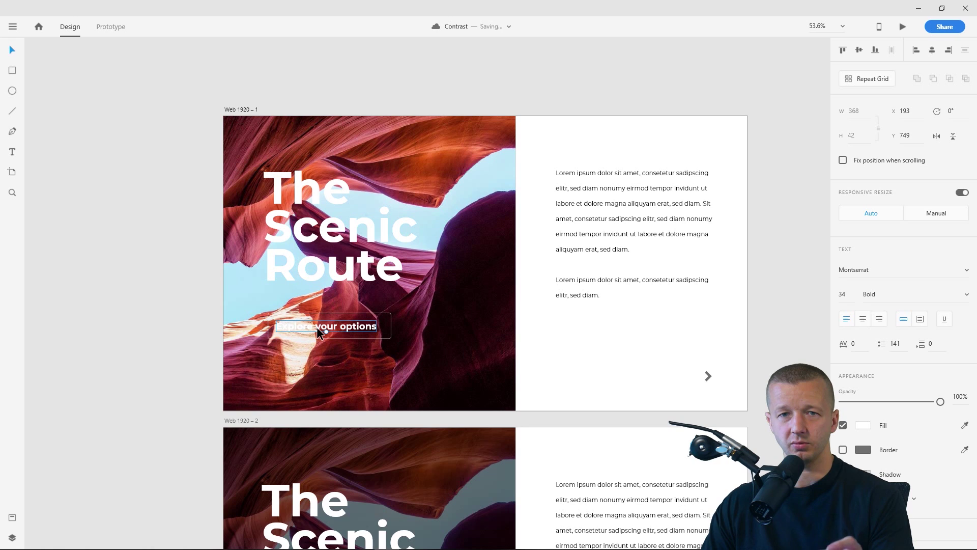
pyautogui.click(121, 355)
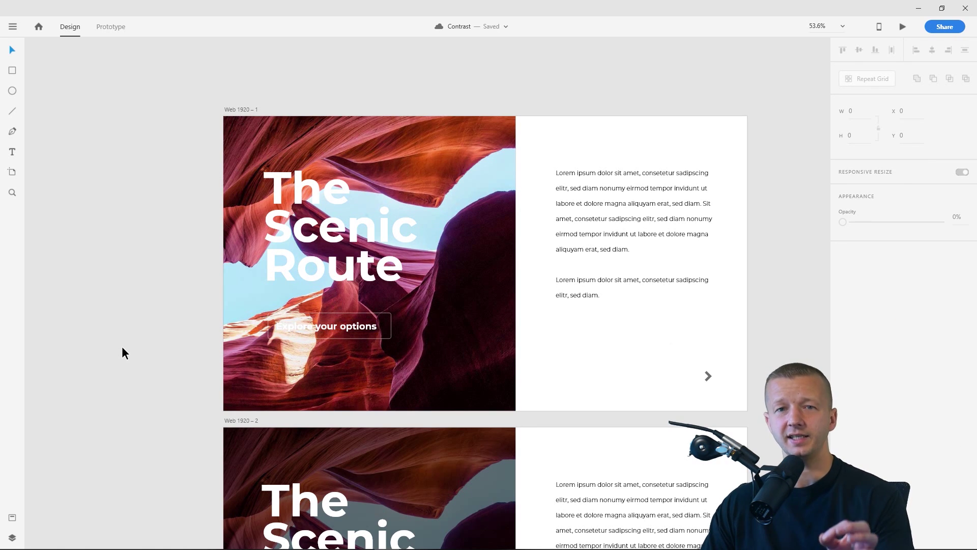
# - Inspect the Explore button outline, its white Montserrat Bold 34 label, and the full-opacity canyon photo
pyautogui.click(336, 337)
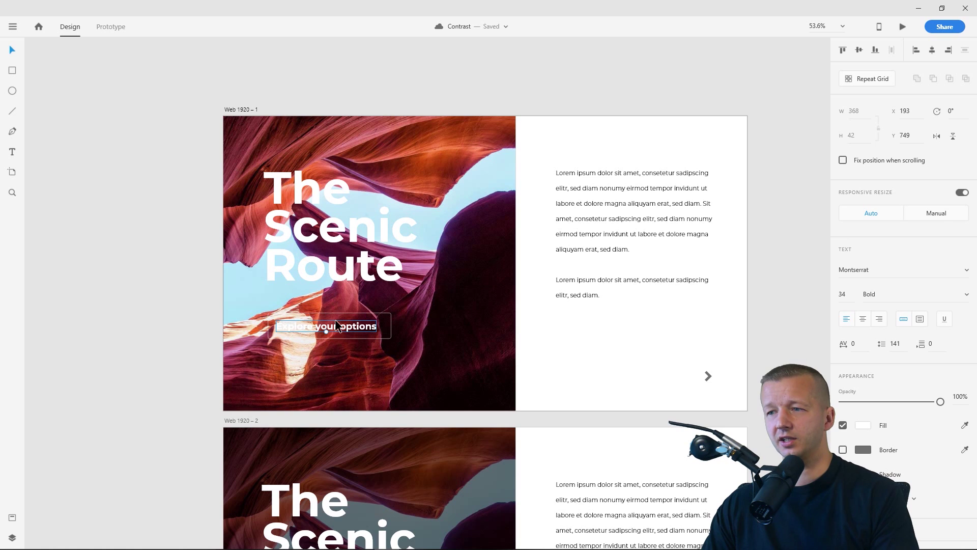
pyautogui.keyDown('ctrl'); pyautogui.scroll(1, 330, 359); pyautogui.keyUp('ctrl')
pyautogui.keyDown('ctrl'); pyautogui.scroll(3, 332, 363); pyautogui.keyUp('ctrl')
pyautogui.click(263, 309)
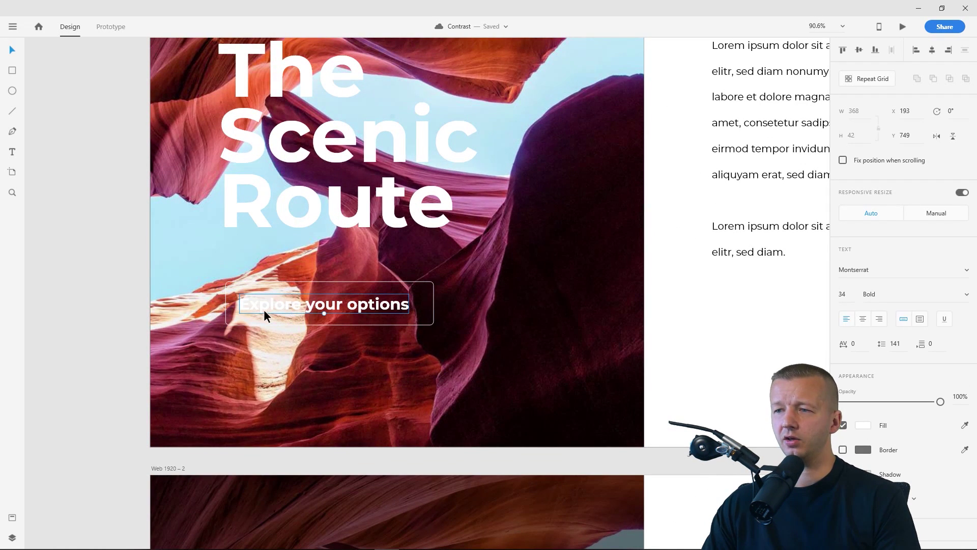
pyautogui.click(255, 349)
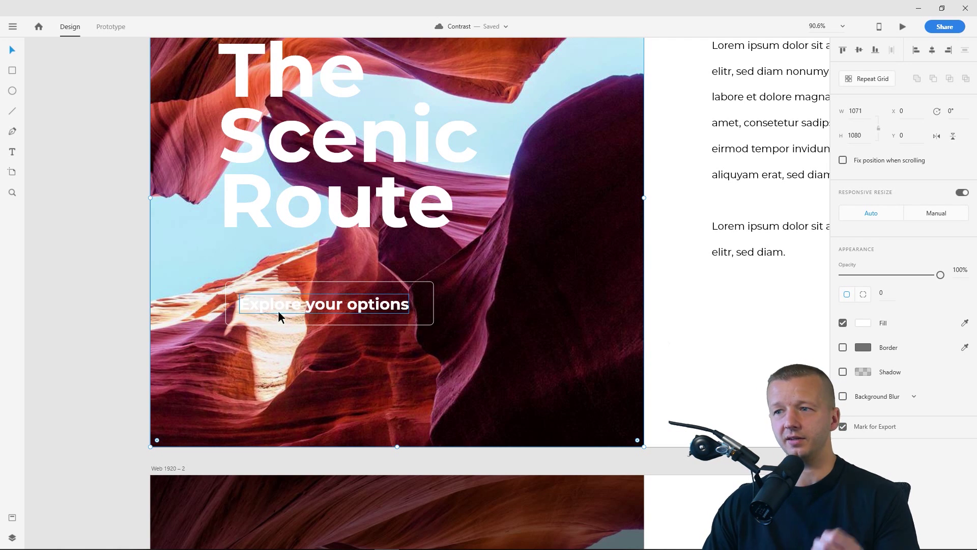
pyautogui.click(84, 284)
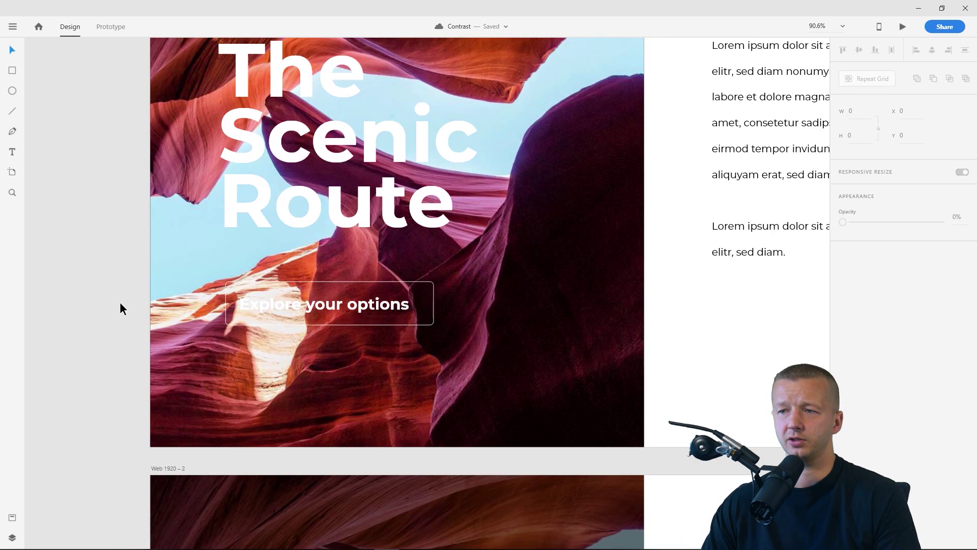
# - Dim Web 1920 – 2's canyon photo from 45% to 27% opacity and review the result
pyautogui.scroll(-5, 121, 303)
pyautogui.moveTo(108, 349); pyautogui.dragTo(152, 198)
pyautogui.click(436, 180)
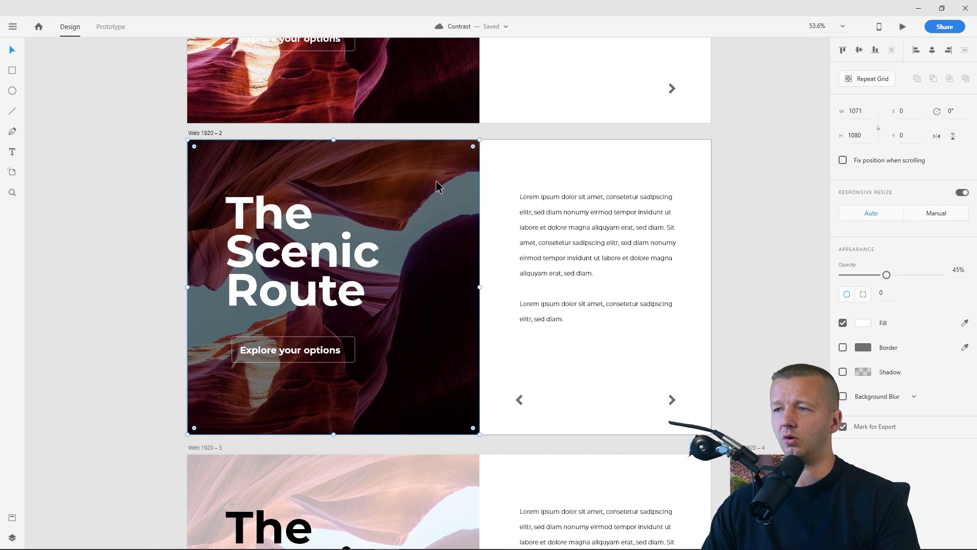
pyautogui.moveTo(886, 275); pyautogui.dragTo(870, 280)
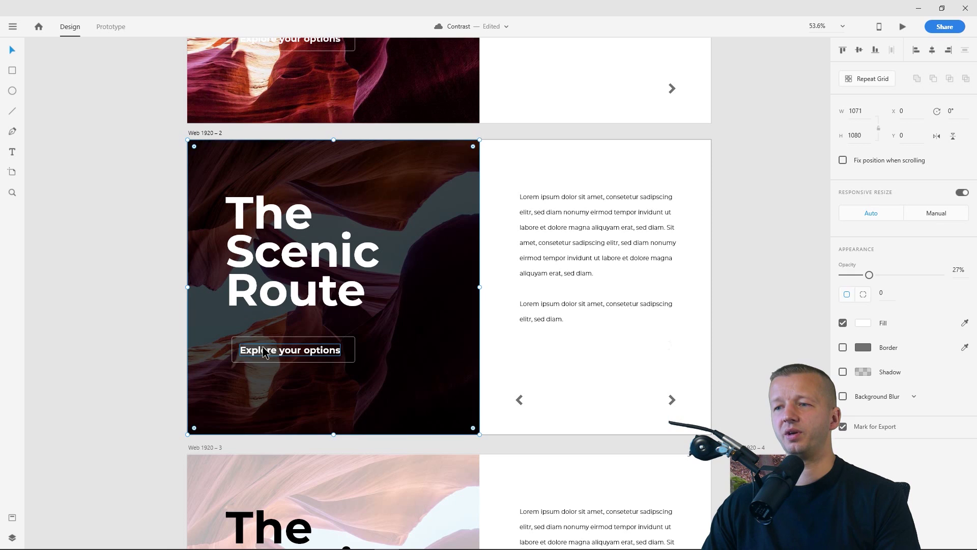
pyautogui.click(84, 277)
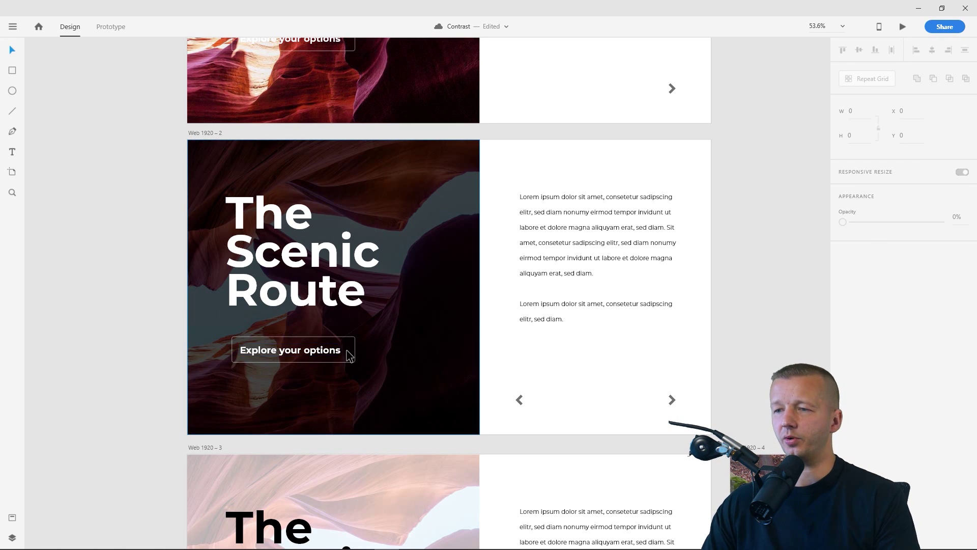
pyautogui.scroll(-3, 356, 356)
pyautogui.scroll(-3, 358, 361)
pyautogui.scroll(-3, 356, 316)
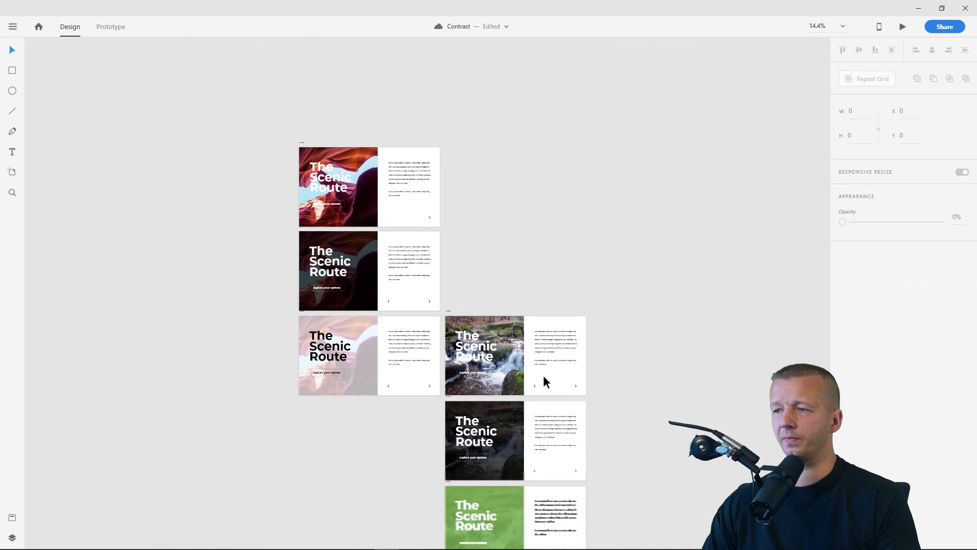
pyautogui.moveTo(545, 382); pyautogui.dragTo(334, 87)
pyautogui.moveTo(494, 303); pyautogui.dragTo(364, 92)
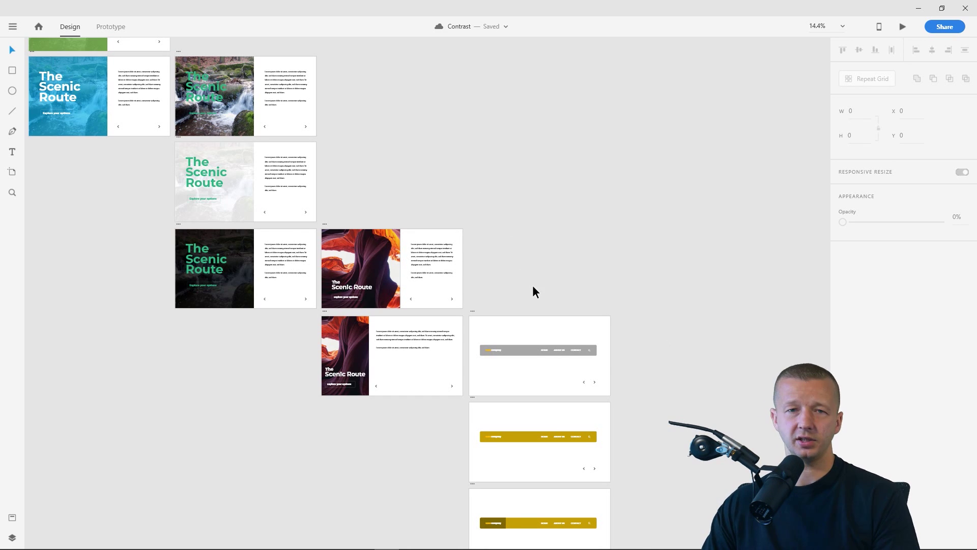
pyautogui.click(215, 91)
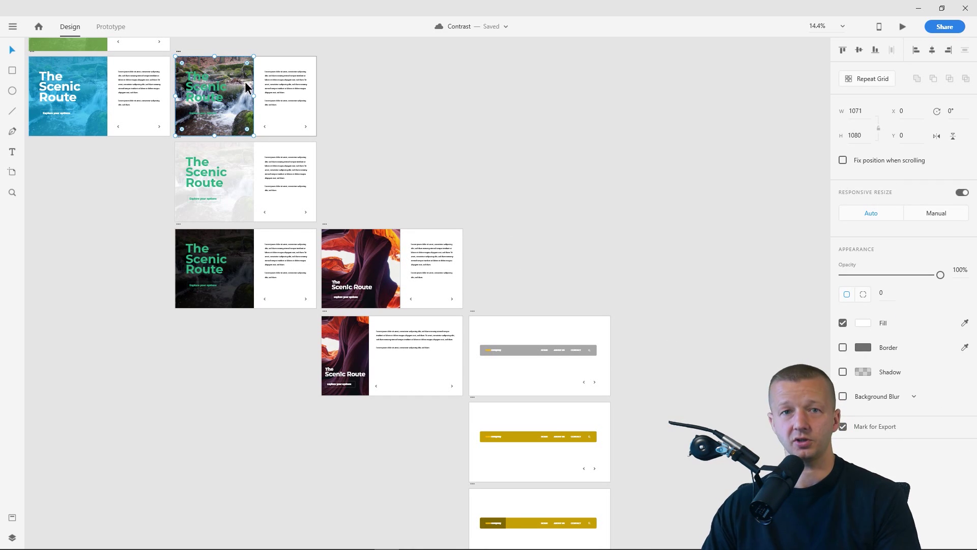
pyautogui.click(541, 237)
pyautogui.scroll(5, 646, 433)
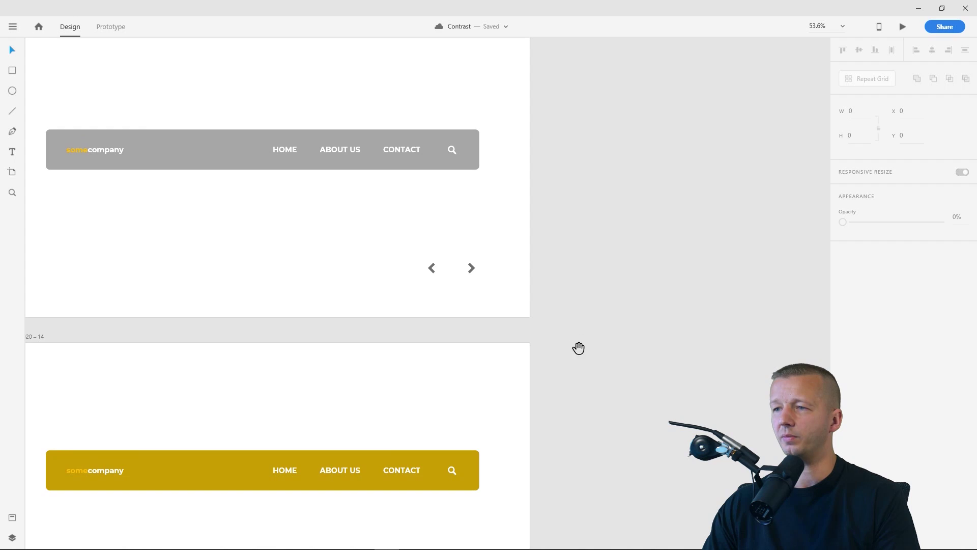
pyautogui.moveTo(578, 346); pyautogui.dragTo(676, 273)
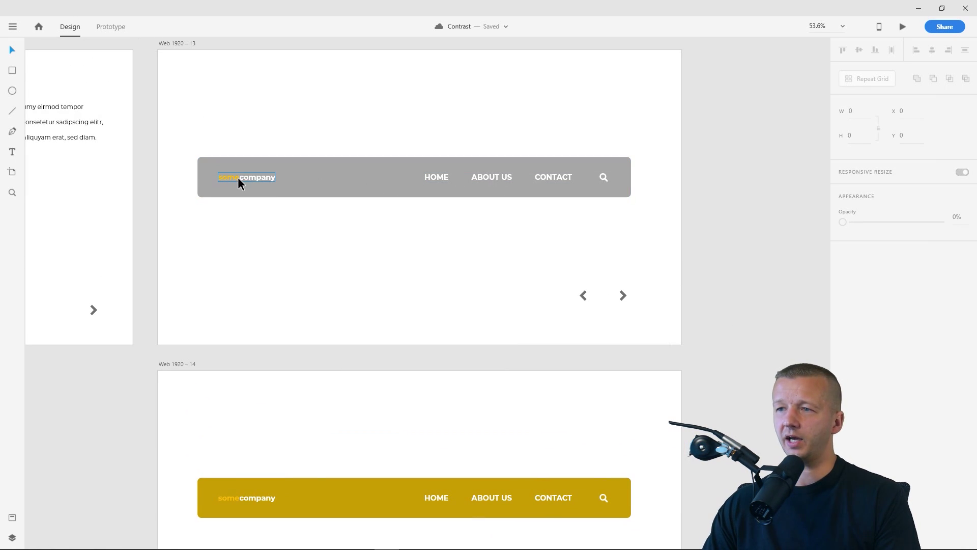
pyautogui.moveTo(326, 316); pyautogui.dragTo(283, 116)
pyautogui.scroll(-2, 338, 298)
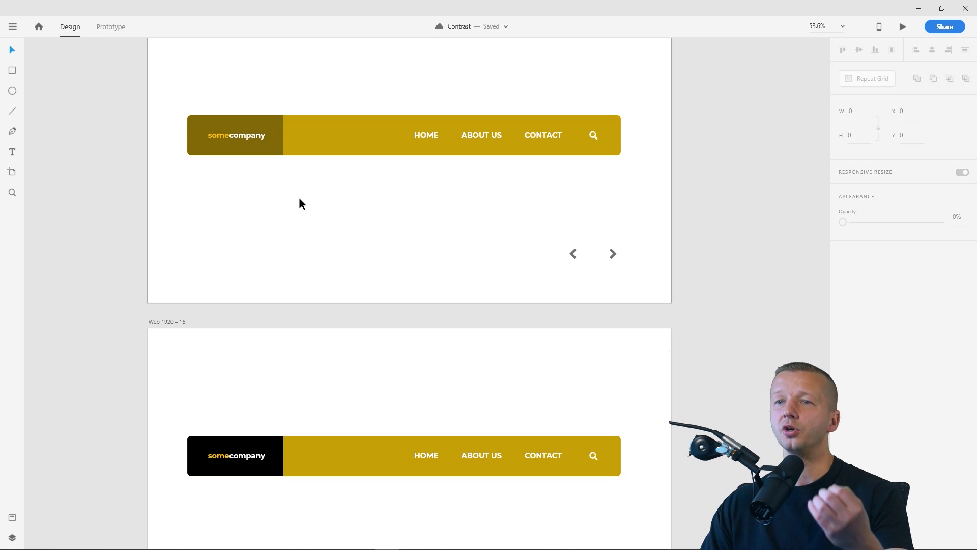
pyautogui.scroll(-3, 353, 209)
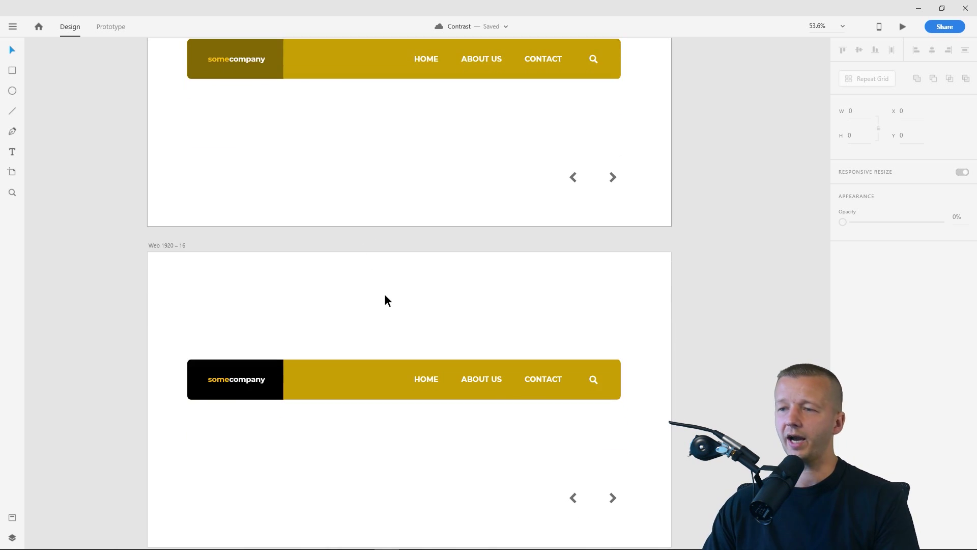
pyautogui.scroll(-2, 394, 305)
pyautogui.scroll(-6, 399, 320)
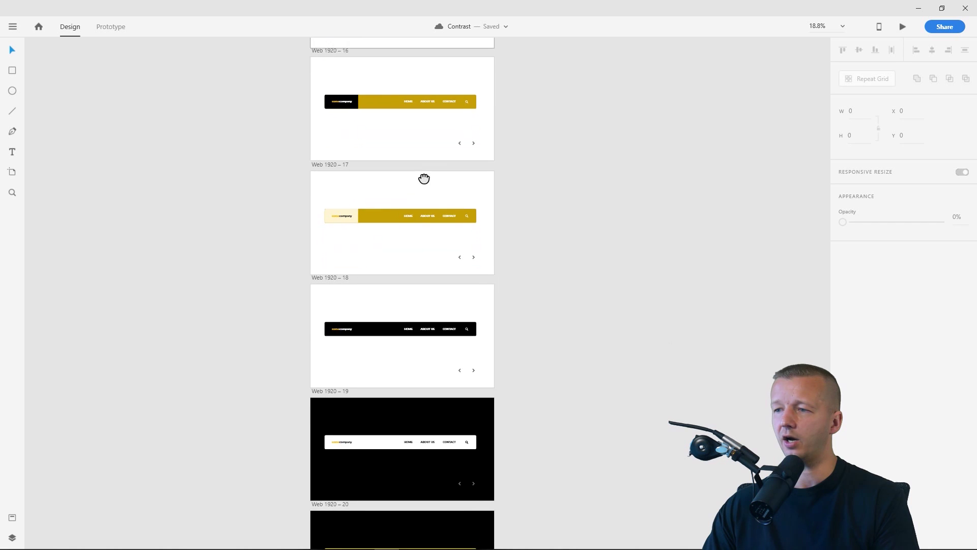
pyautogui.scroll(-7, 457, 375)
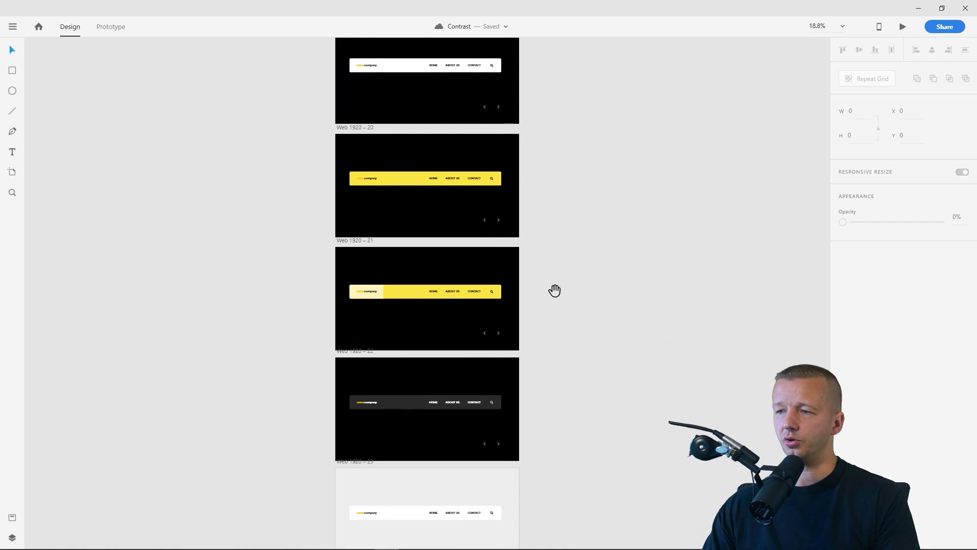